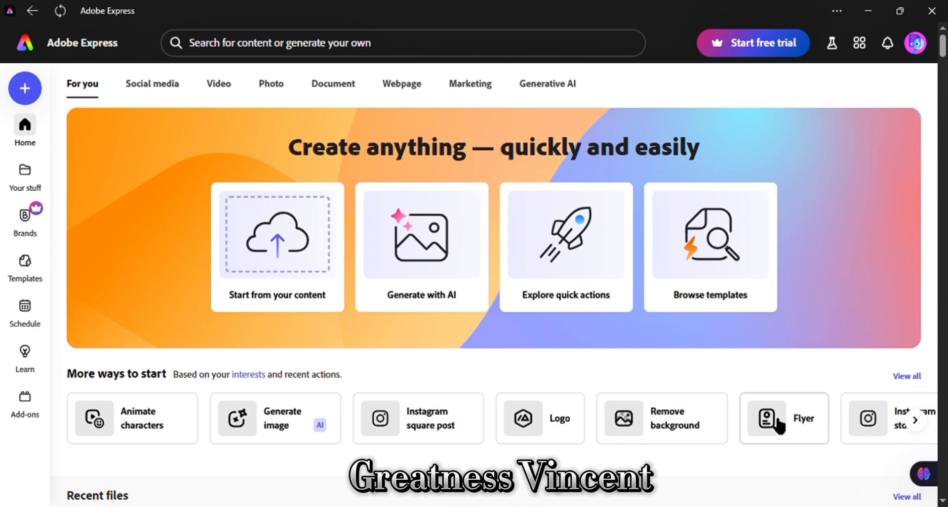
View all the ways to start a project and browse the Social media and Video formats
click(916, 376)
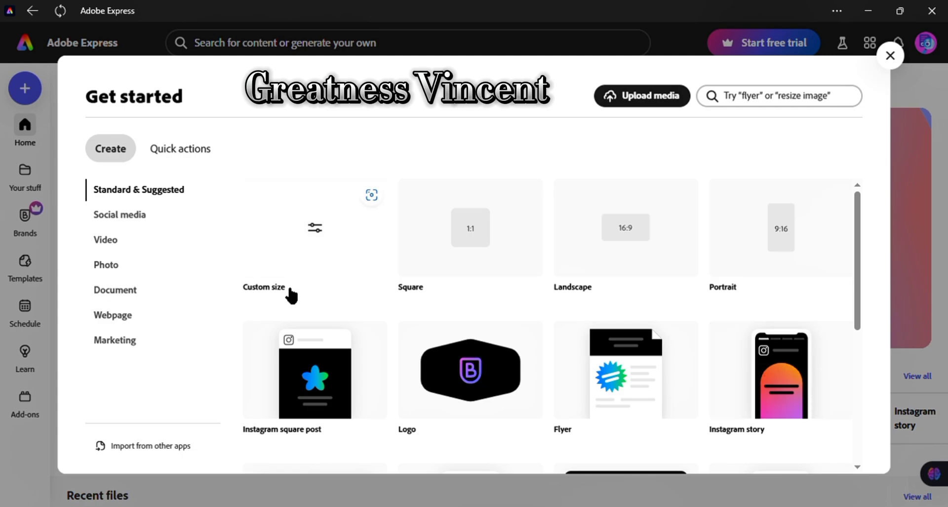
click(126, 215)
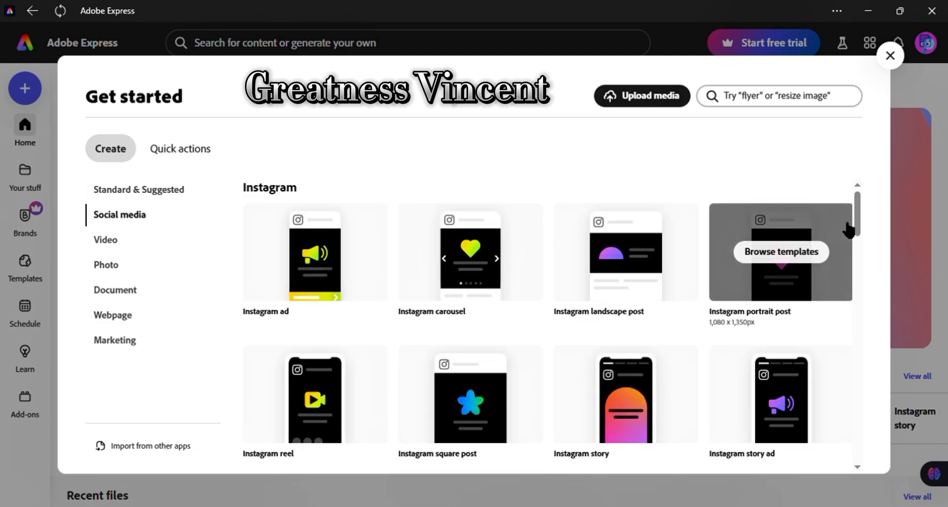
scroll(857, 212, down, 1)
scroll(855, 310, down, 10)
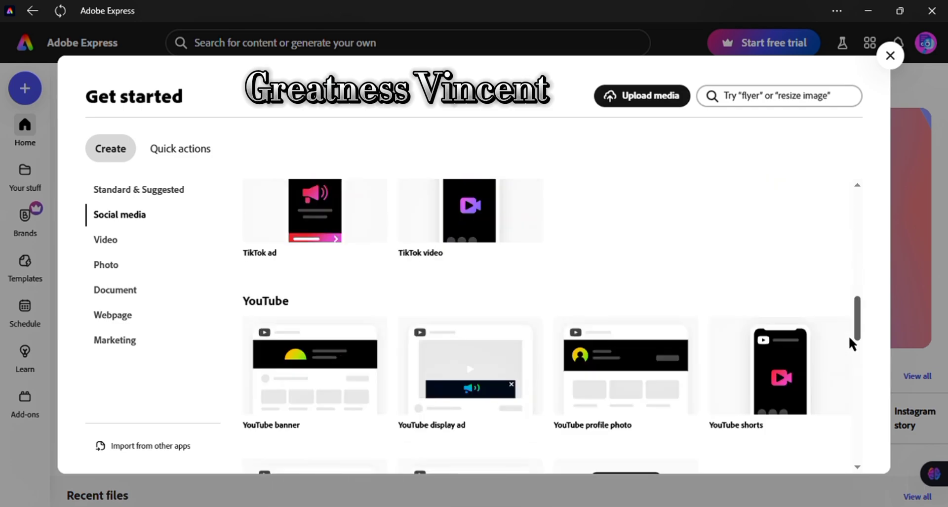
drag(850, 343, 850, 230)
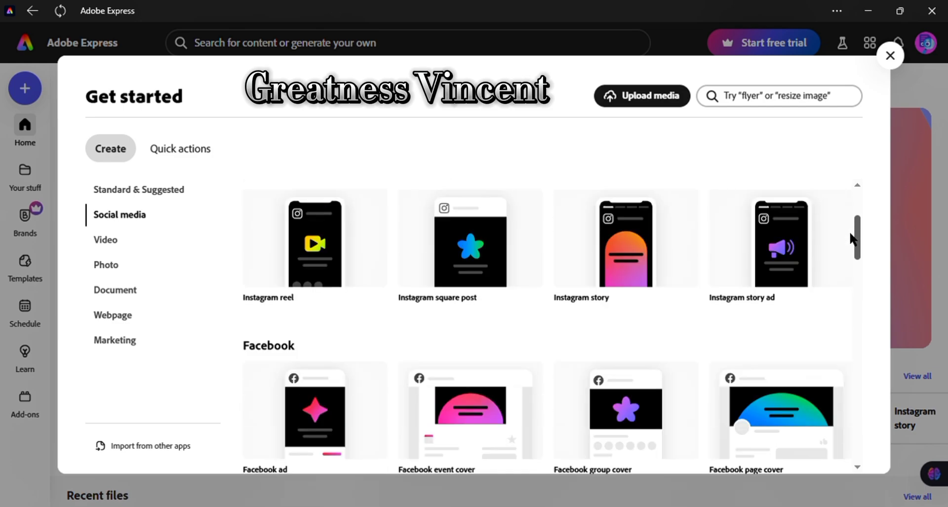
click(112, 242)
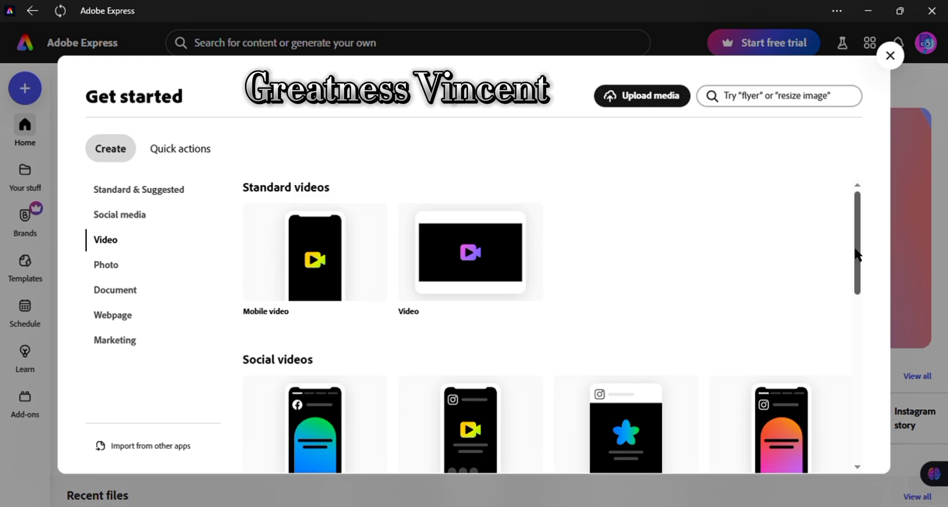
drag(858, 254, 857, 420)
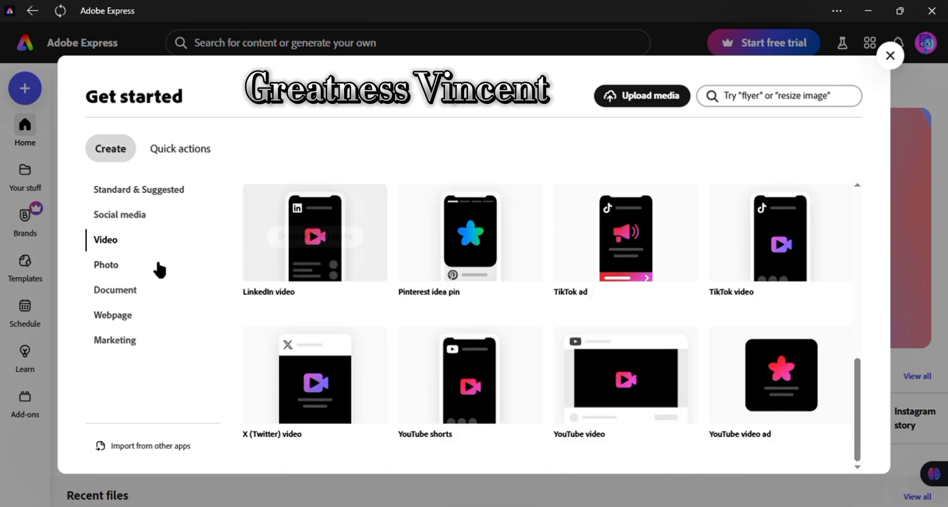
Look through the Photo, Document, Webpage and Marketing formats, and close the Get started window
click(116, 267)
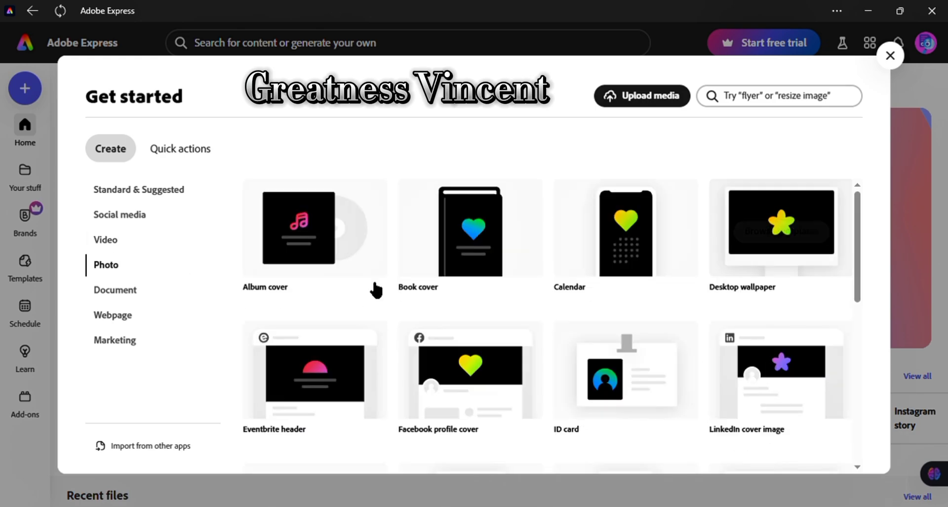
click(130, 295)
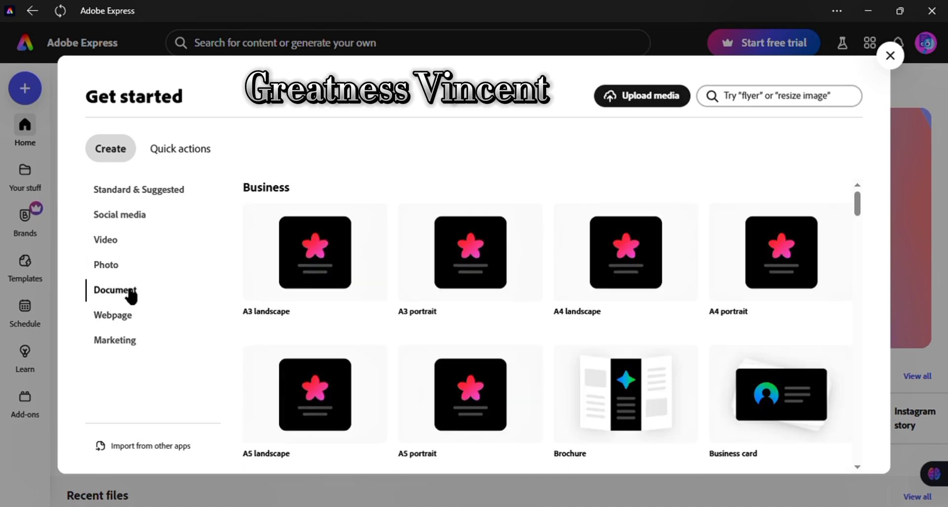
click(127, 317)
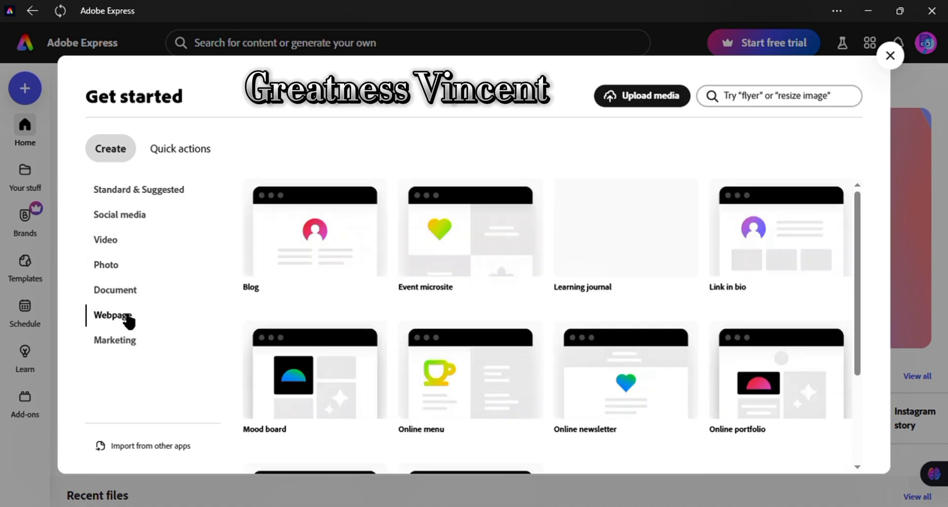
click(128, 341)
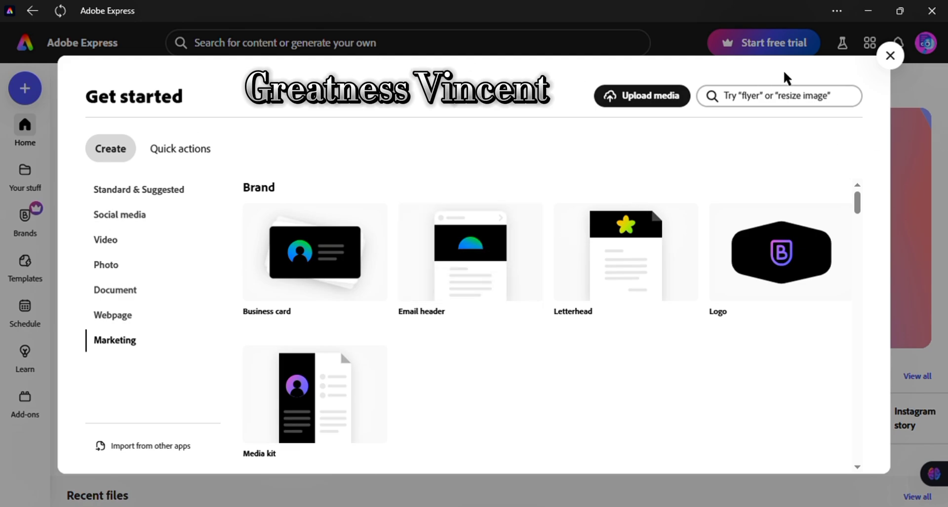
click(891, 54)
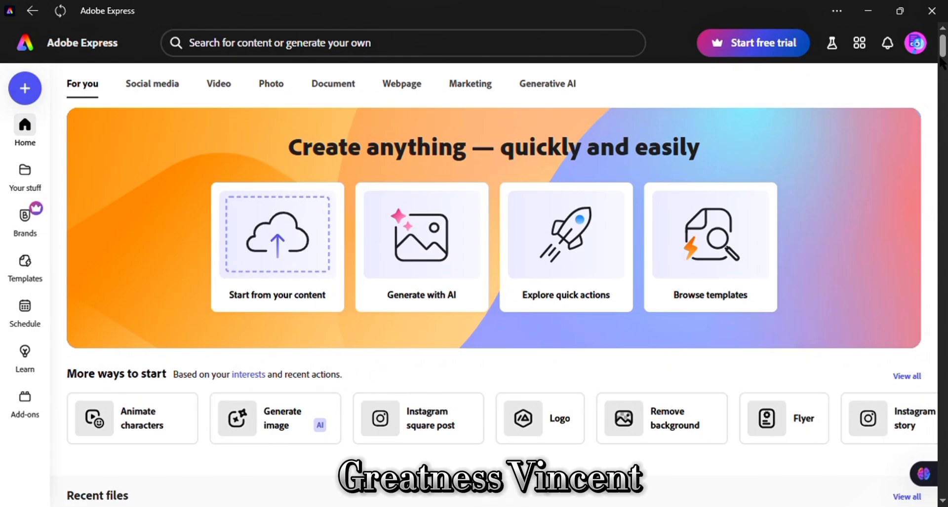
Filter the home page's template gallery to Instagram square post and look over the designs
drag(943, 47, 943, 74)
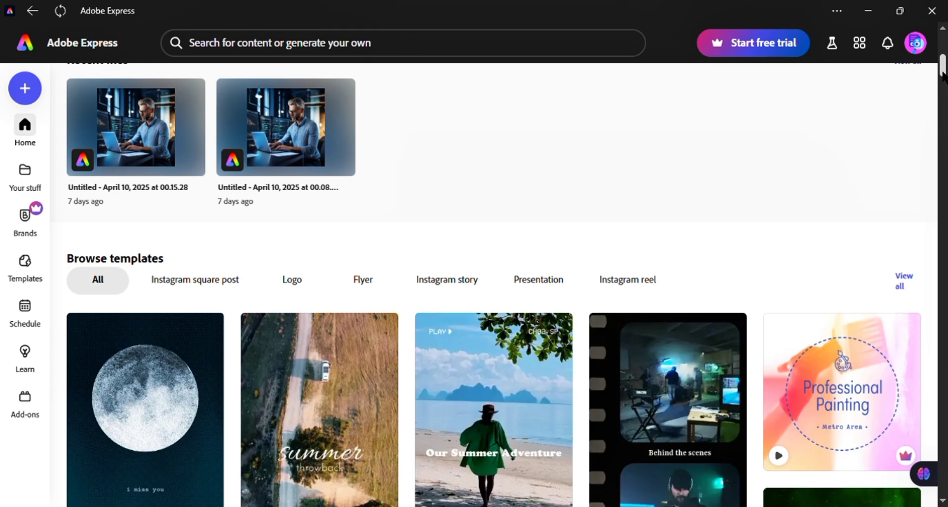
drag(942, 74, 942, 78)
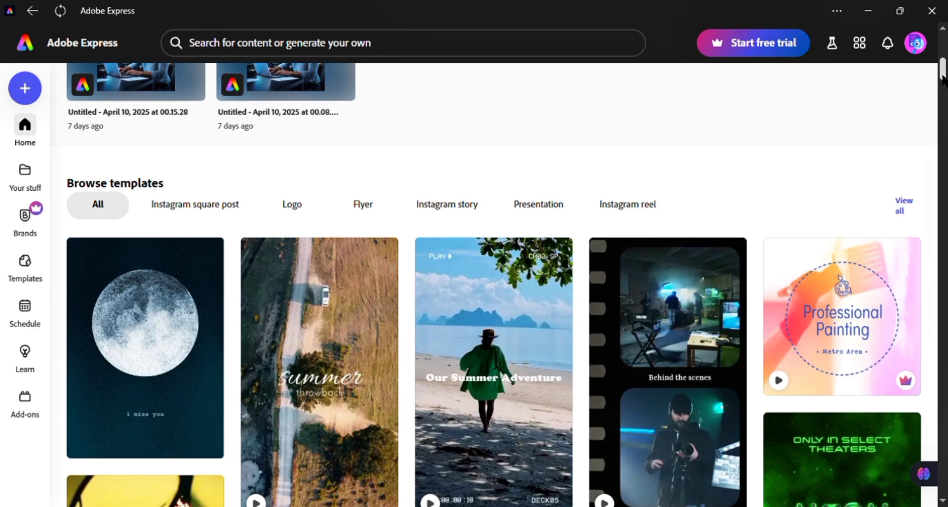
click(172, 212)
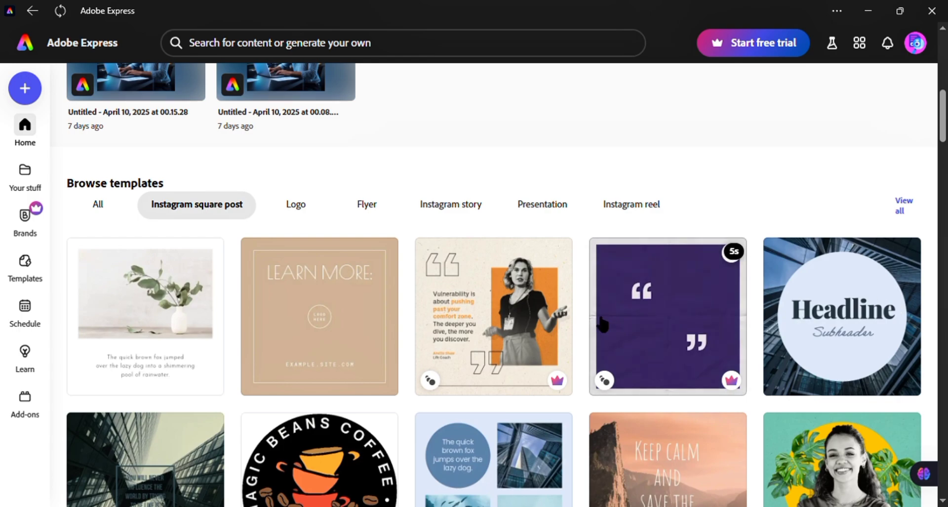
mouse_move(497, 336)
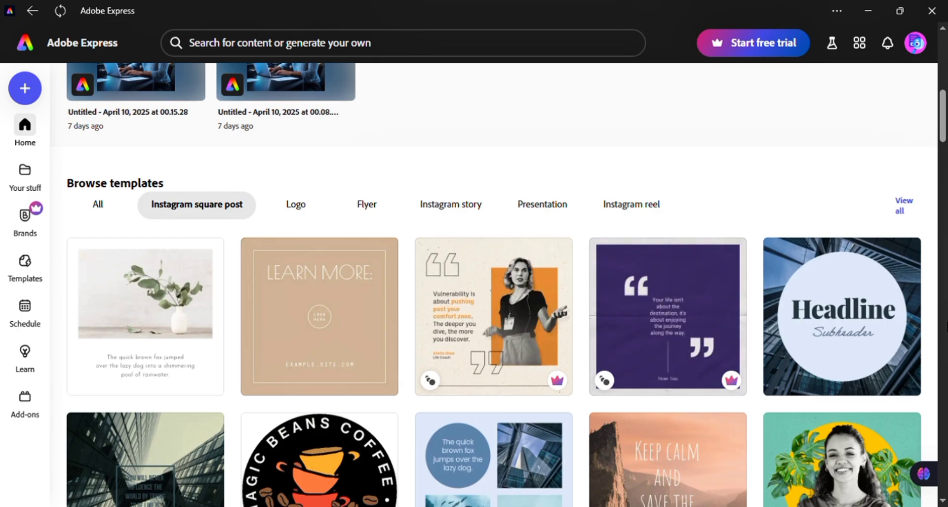
Switch the template gallery to Logo and browse the logo designs
mouse_move(943, 136)
mouse_down()
mouse_move(943, 200)
mouse_move(943, 112)
mouse_move(943, 126)
mouse_up()
click(305, 273)
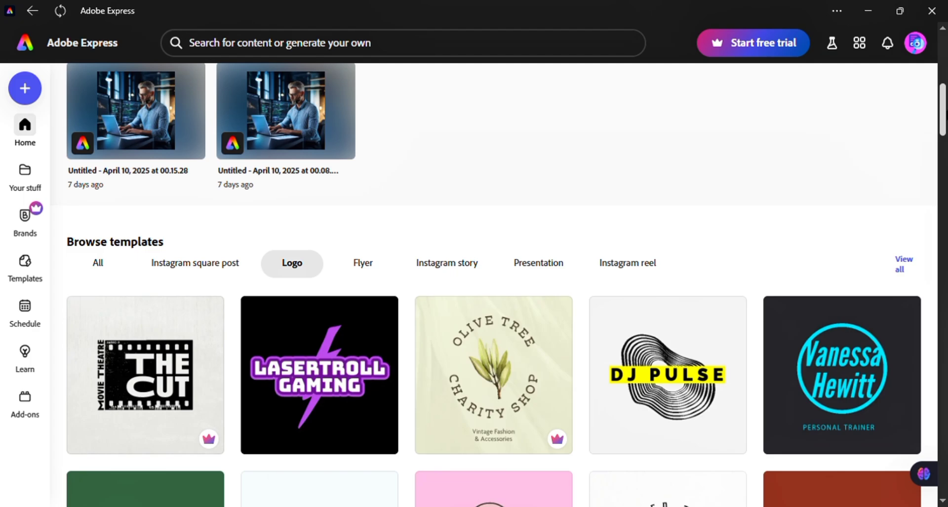
scroll(494, 284, down, 15)
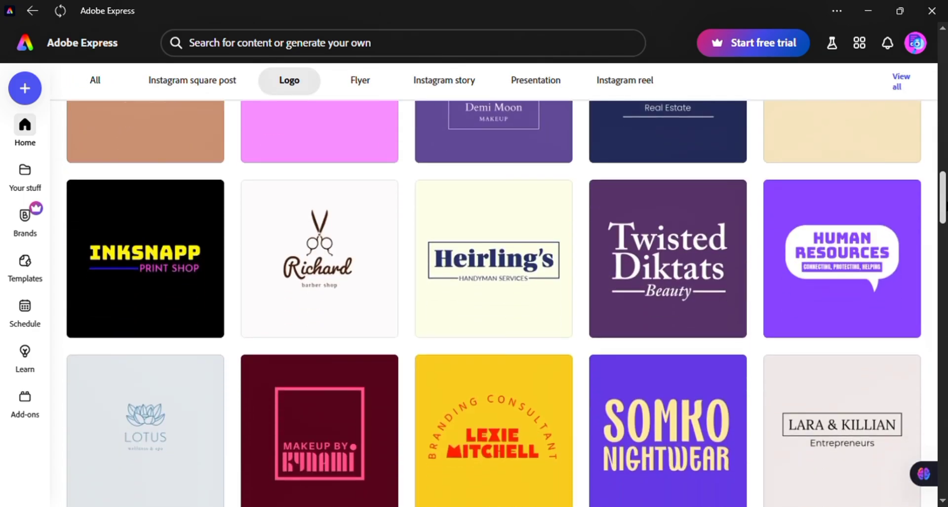
drag(943, 208, 946, 174)
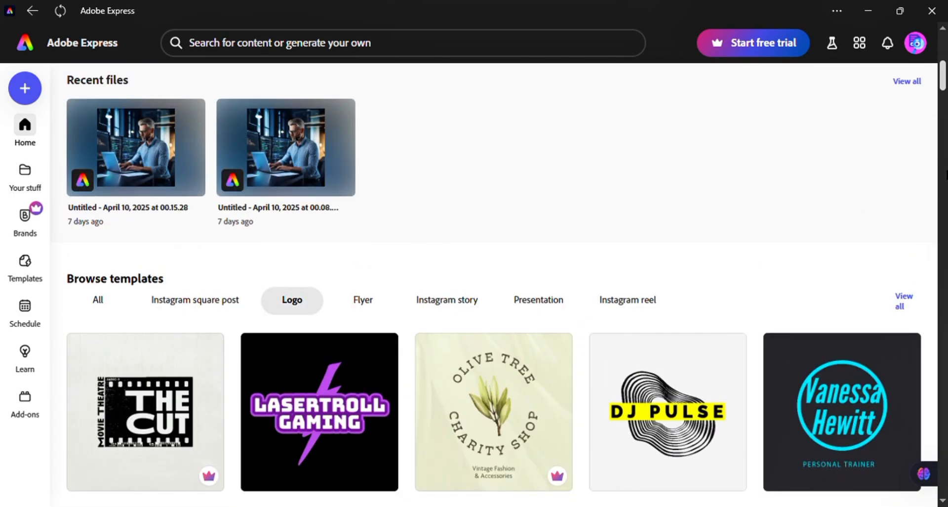
Browse the Flyer designs in the template gallery, and switch the gallery to Presentation
click(364, 300)
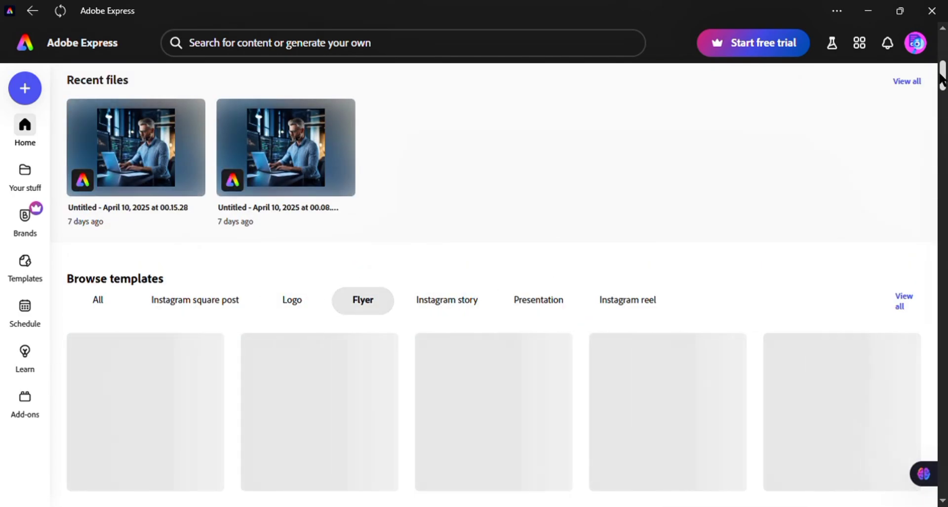
scroll(494, 285, up, 8)
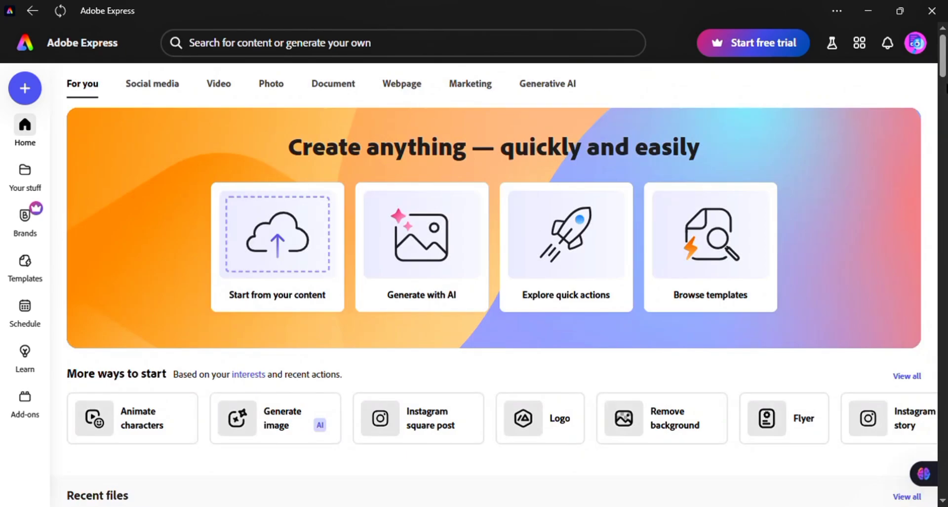
scroll(921, 107, down, 10)
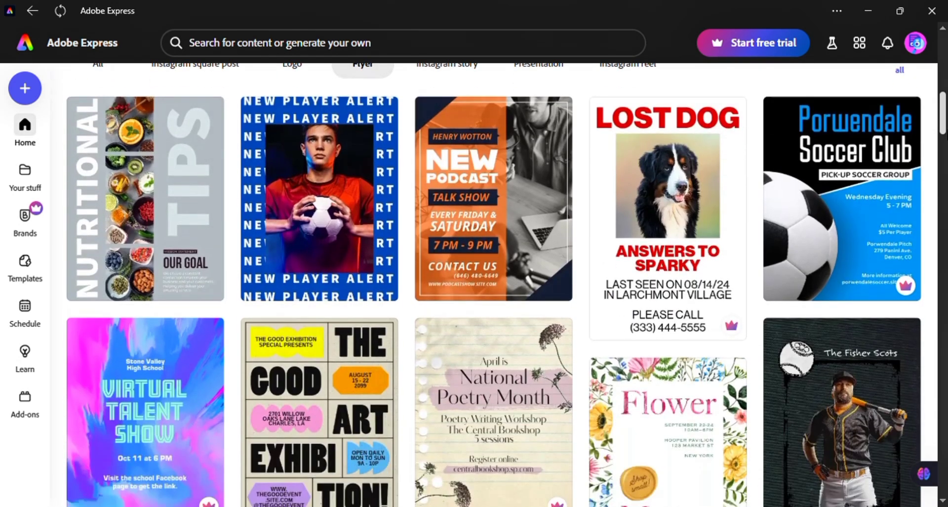
scroll(494, 304, down, 10)
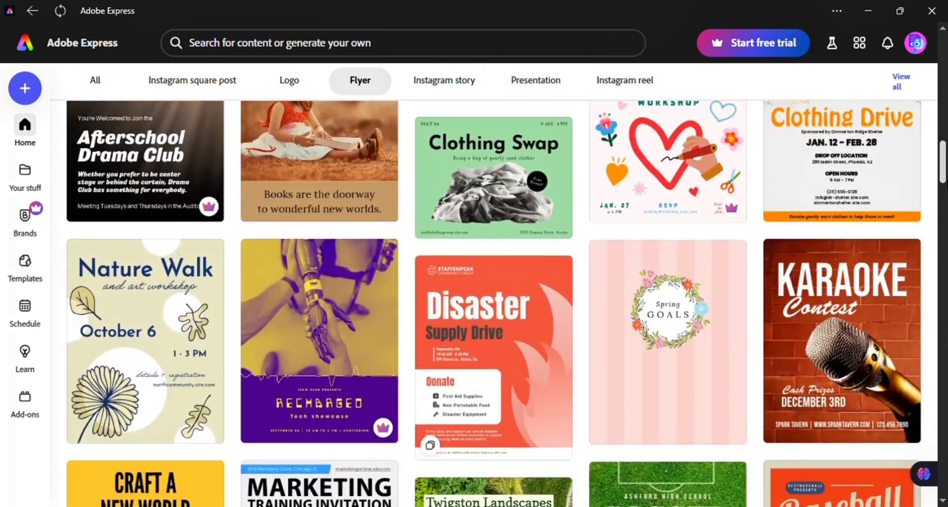
scroll(494, 303, down, 10)
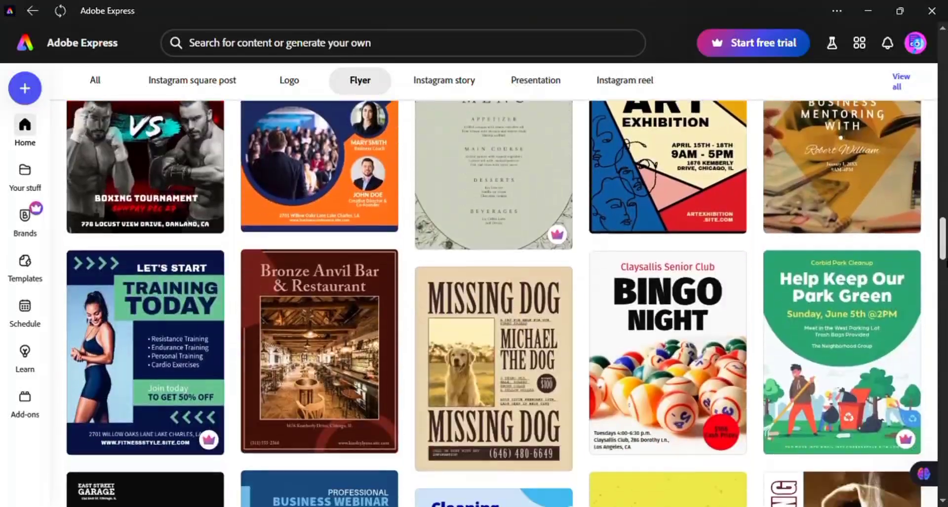
scroll(494, 303, down, 10)
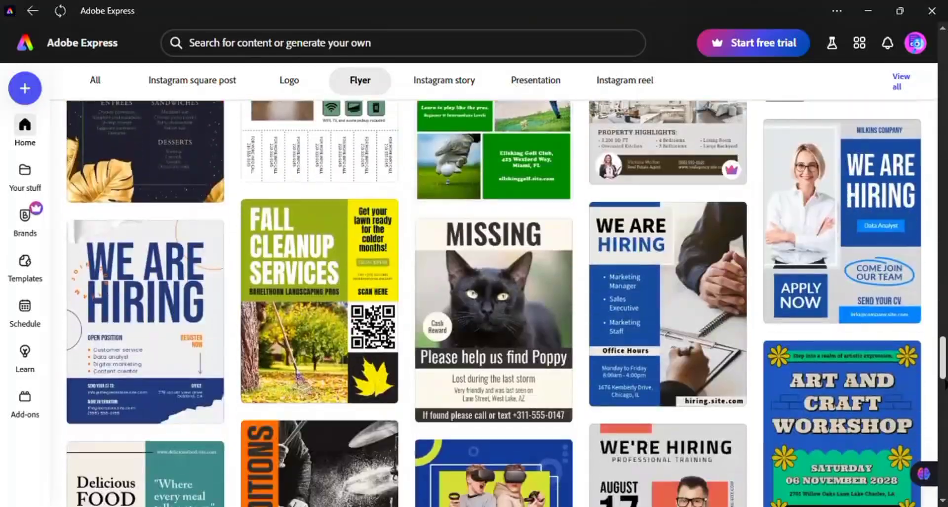
scroll(494, 304, down, 10)
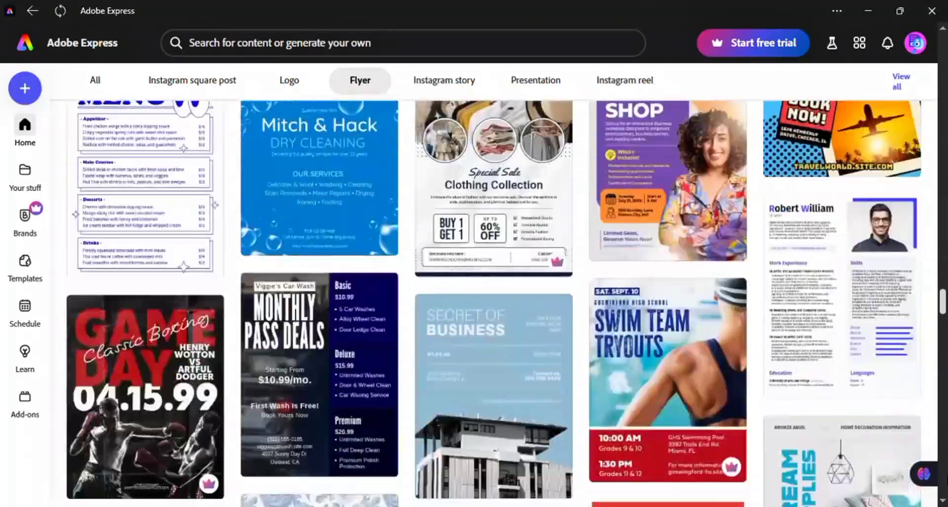
scroll(494, 304, down, 10)
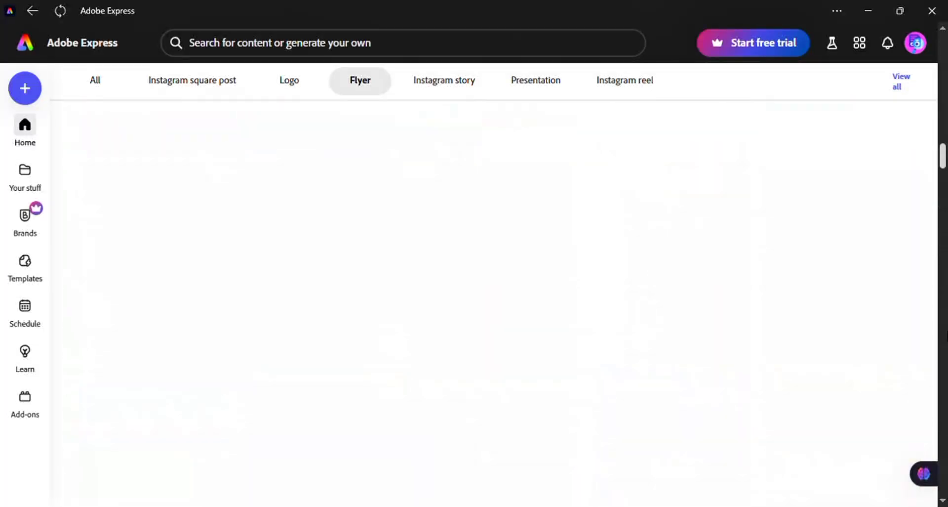
scroll(493, 303, up, 20)
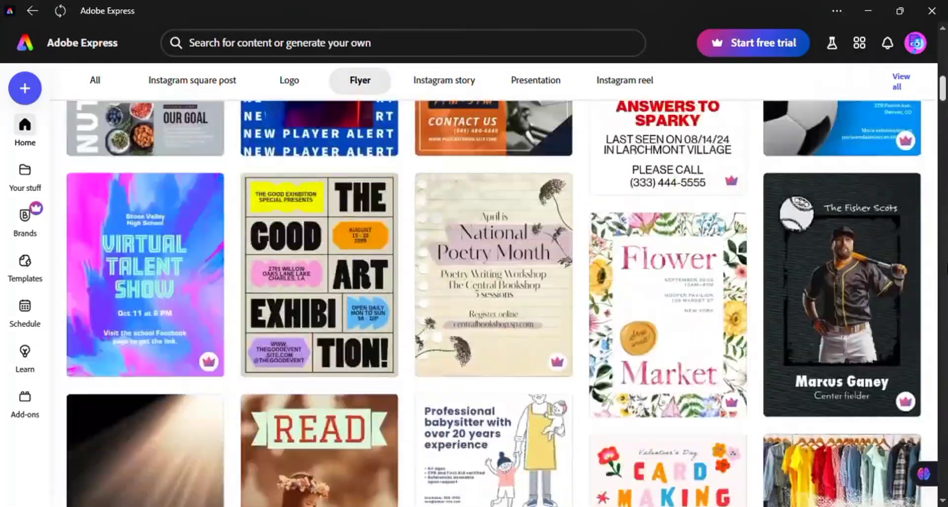
scroll(494, 303, up, 2)
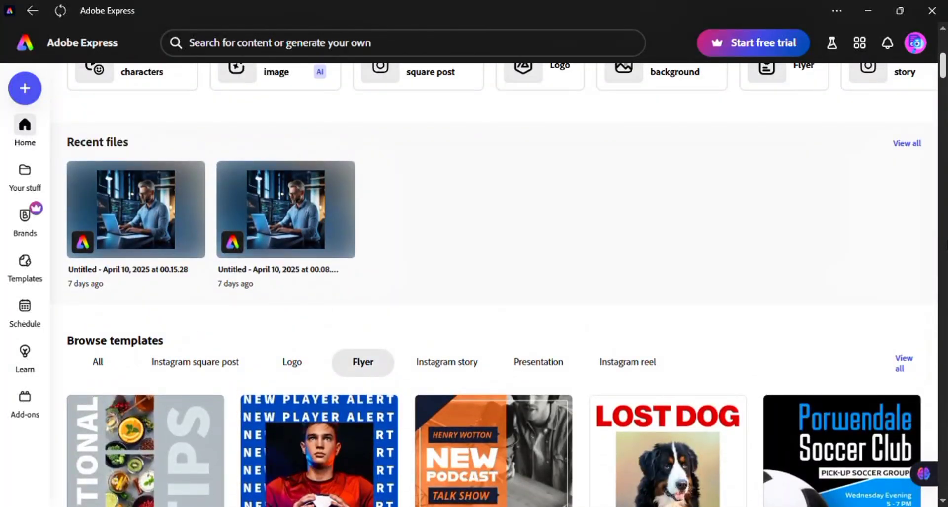
click(545, 365)
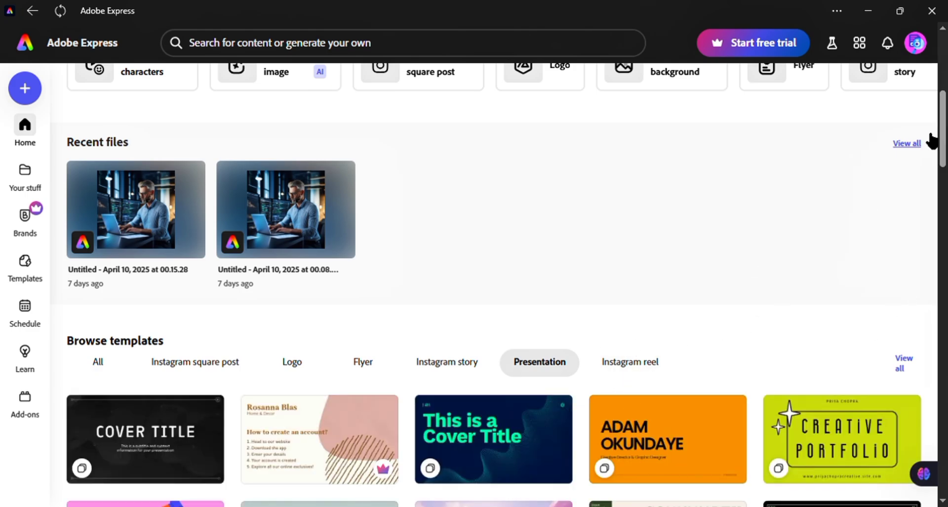
Show the home page's Generative AI options and bring up the Generate image section
drag(938, 126, 938, 73)
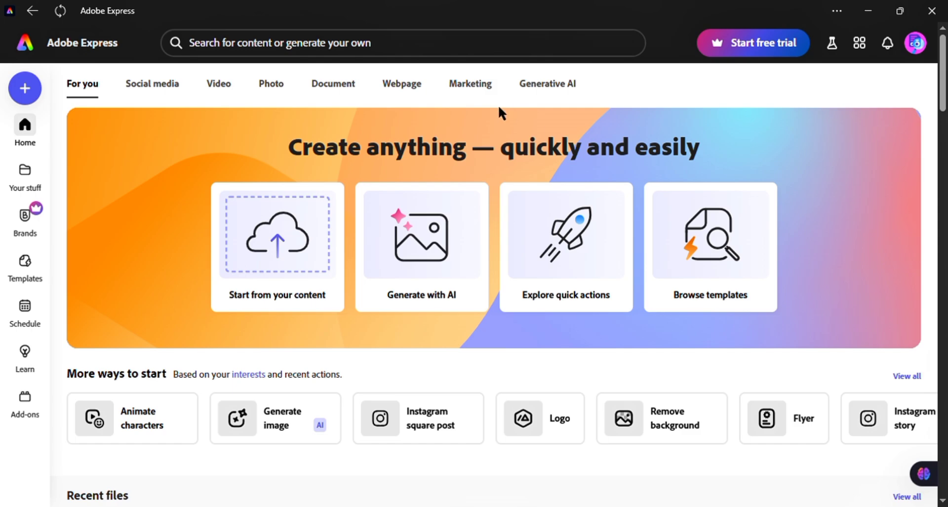
click(548, 91)
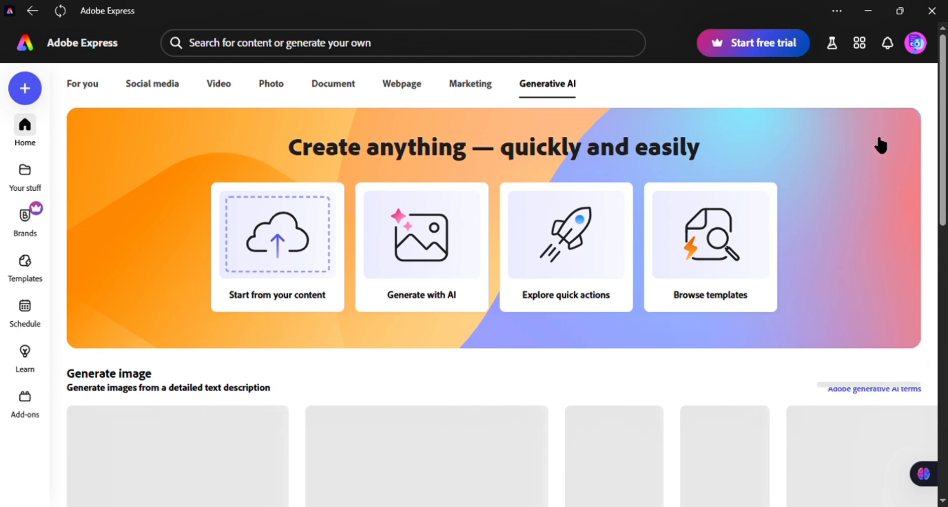
scroll(880, 145, down, 2)
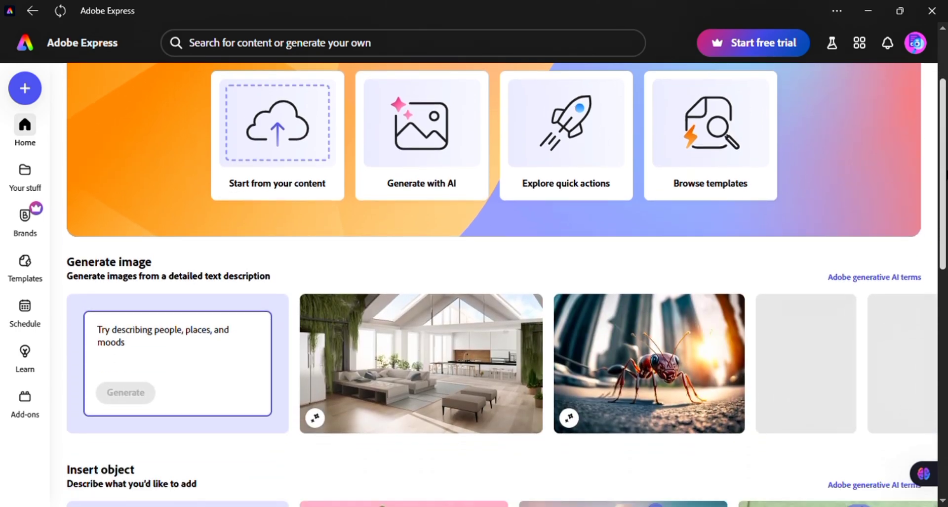
scroll(494, 284, down, 1)
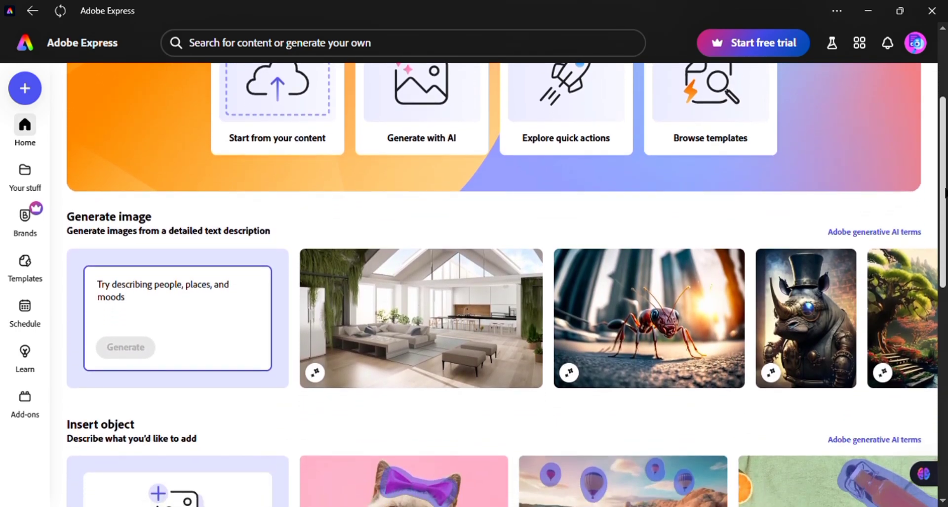
mouse_move(945, 193)
mouse_down()
mouse_move(944, 235)
mouse_move(944, 205)
mouse_up()
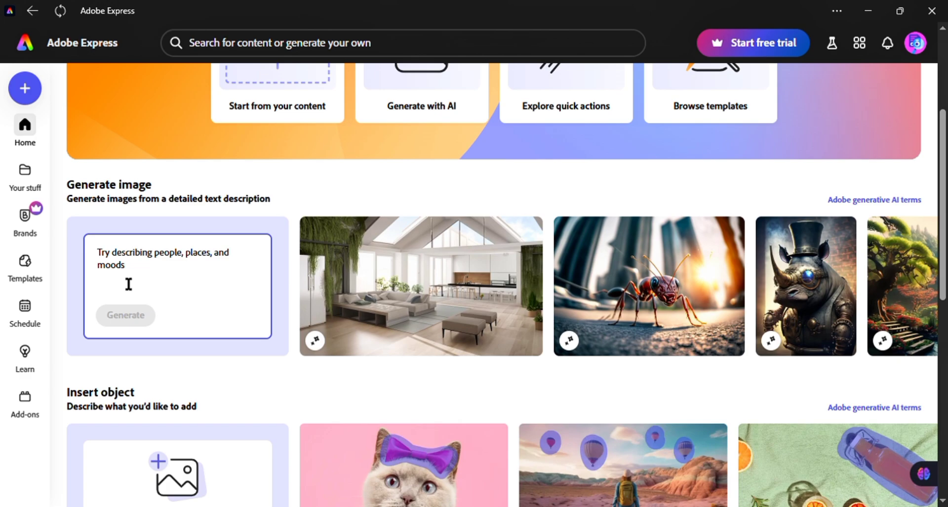
Generate an image from the description "A room with people eating inside"
click(187, 284)
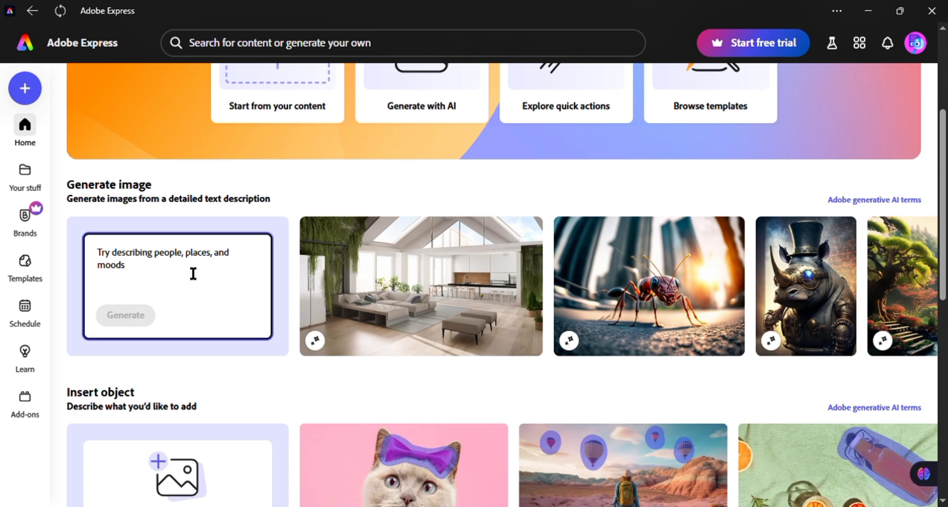
text(A)
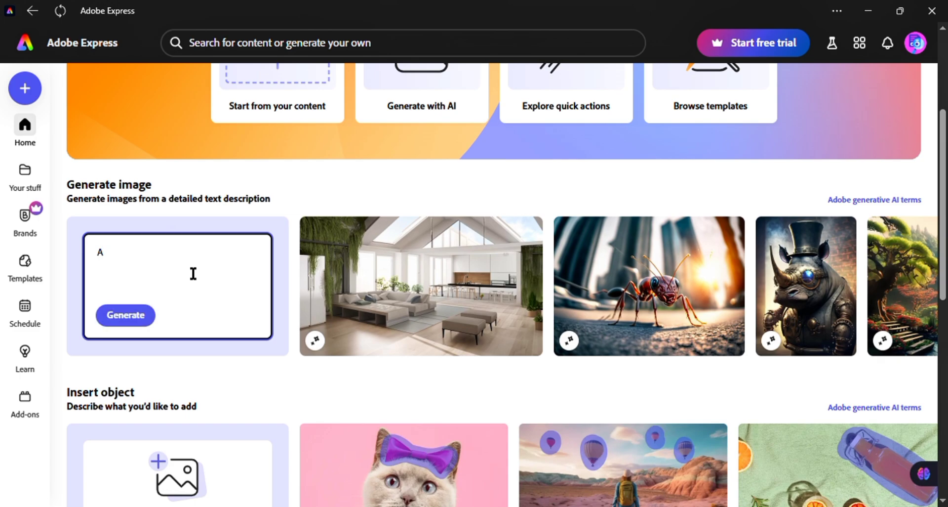
text(room with people eating ins)
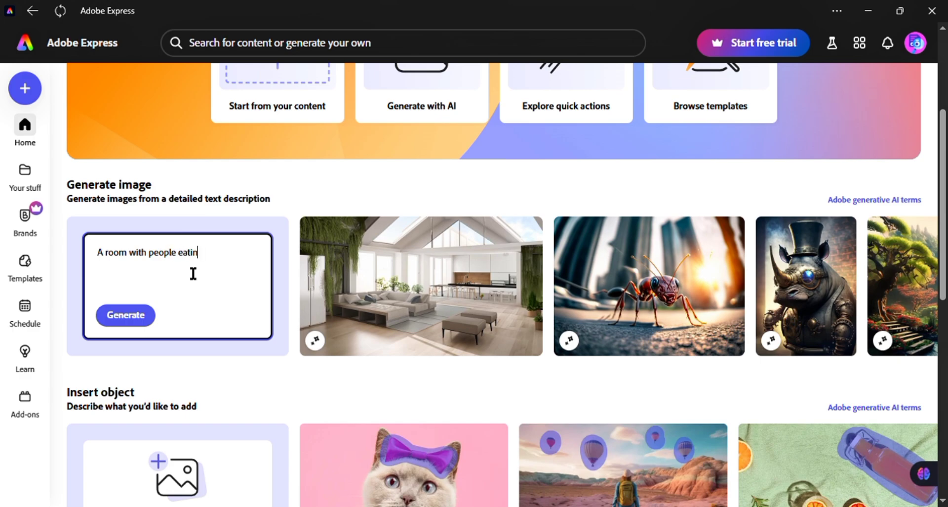
text(idwe)
key(BackSpace)
key(BackSpace)
text(e)
click(127, 319)
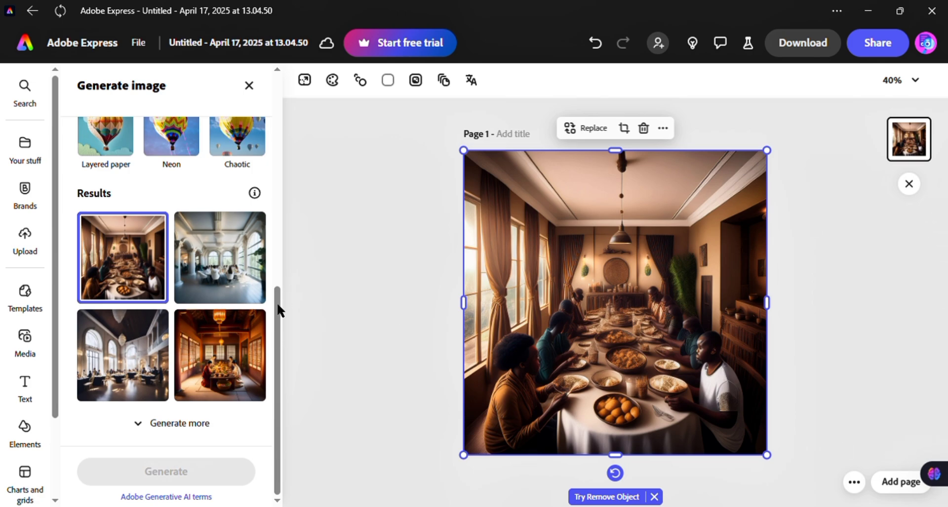
Look through the generated results, try the arched-window hall, and place the lantern-lit wooden dining room image on the page
scroll(279, 296, up, 3)
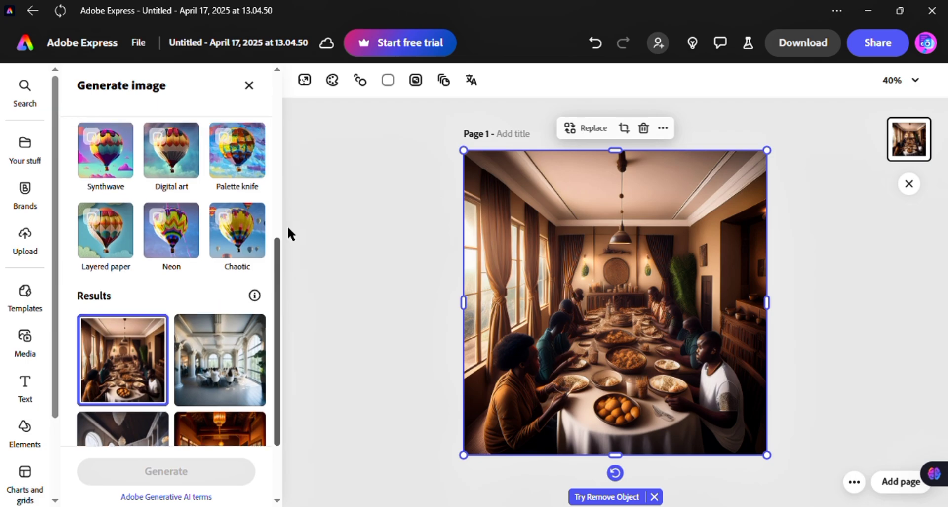
scroll(277, 276, up, 5)
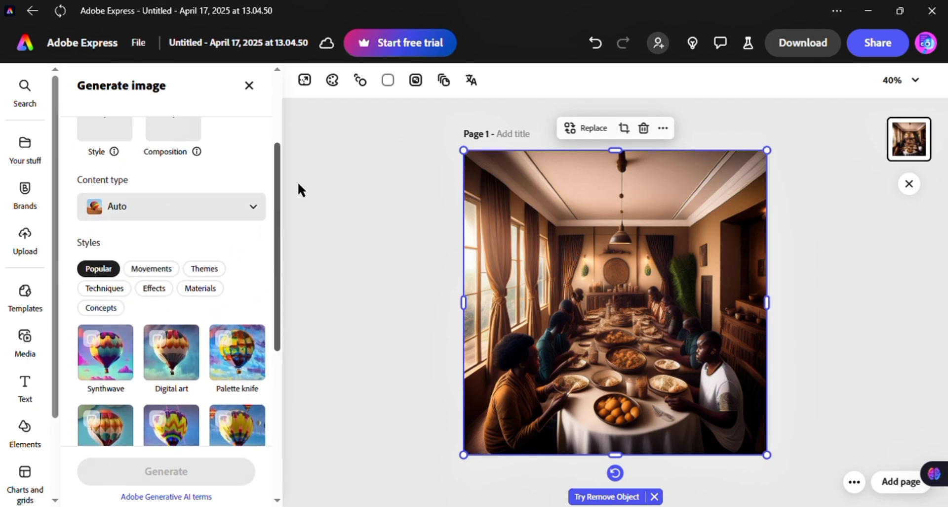
scroll(283, 251, down, 5)
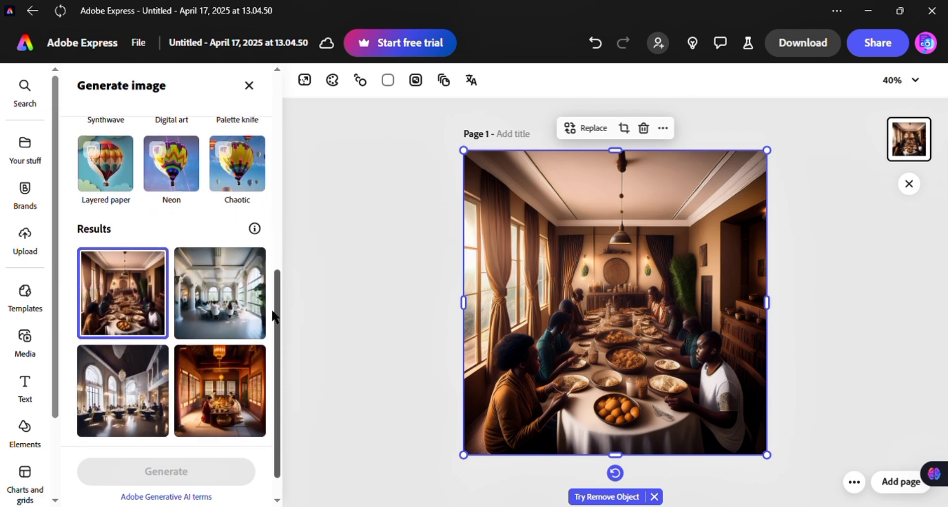
scroll(274, 316, down, 1)
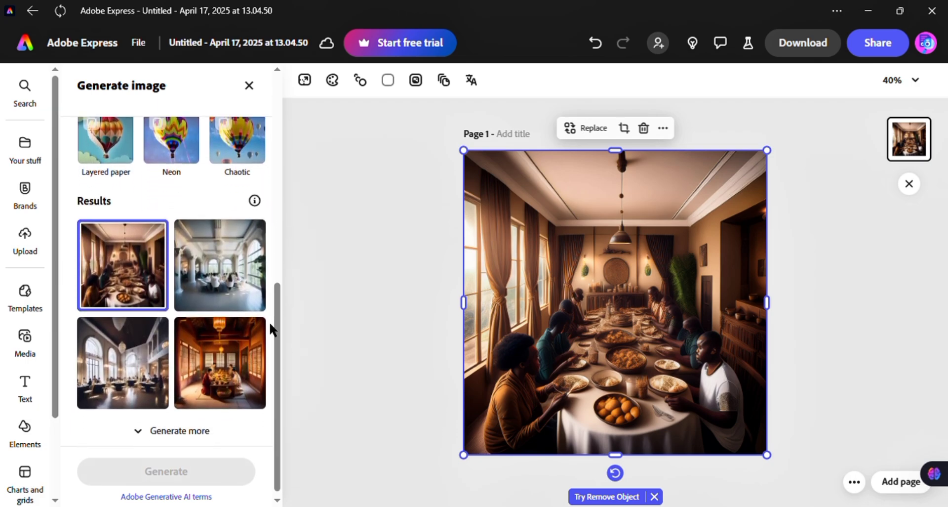
click(140, 369)
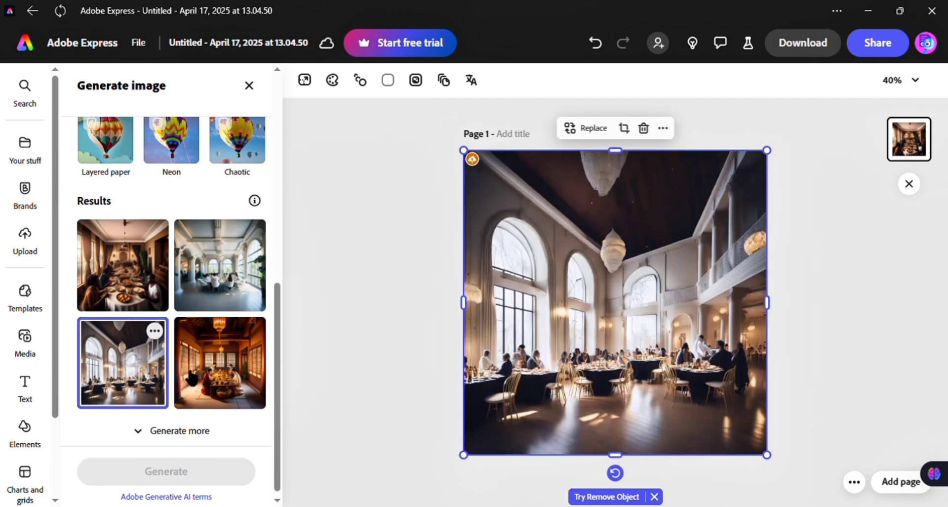
click(217, 365)
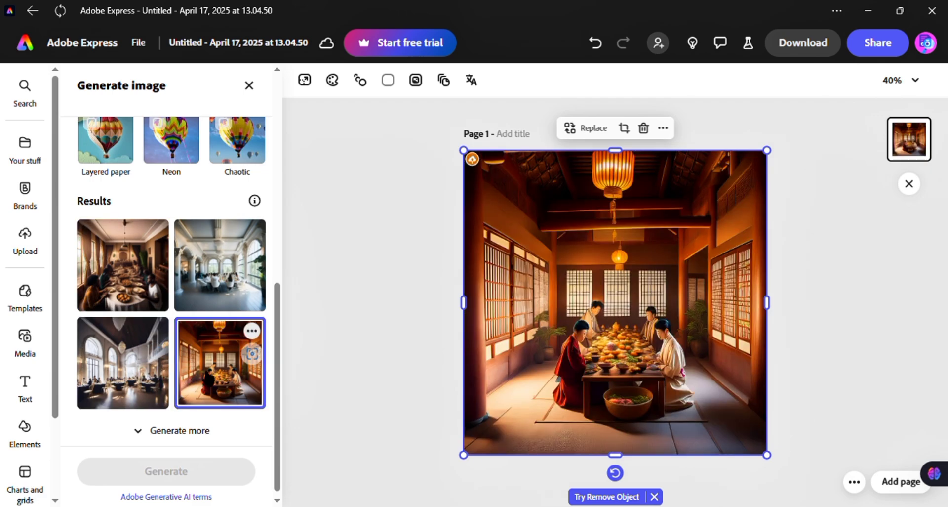
scroll(280, 371, down, 1)
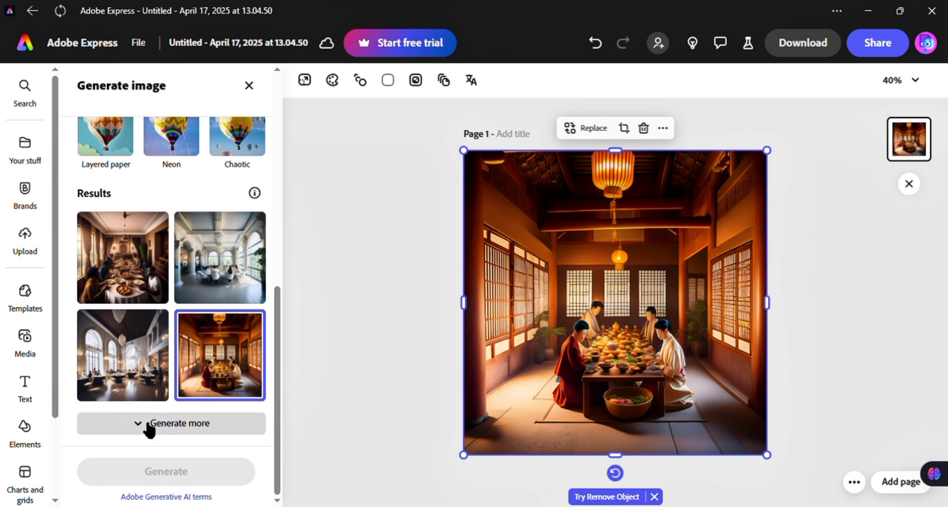
Review the image prompt and generation settings, and close the image, media and page thumbnail panels to clear the canvas
drag(277, 371, 313, 171)
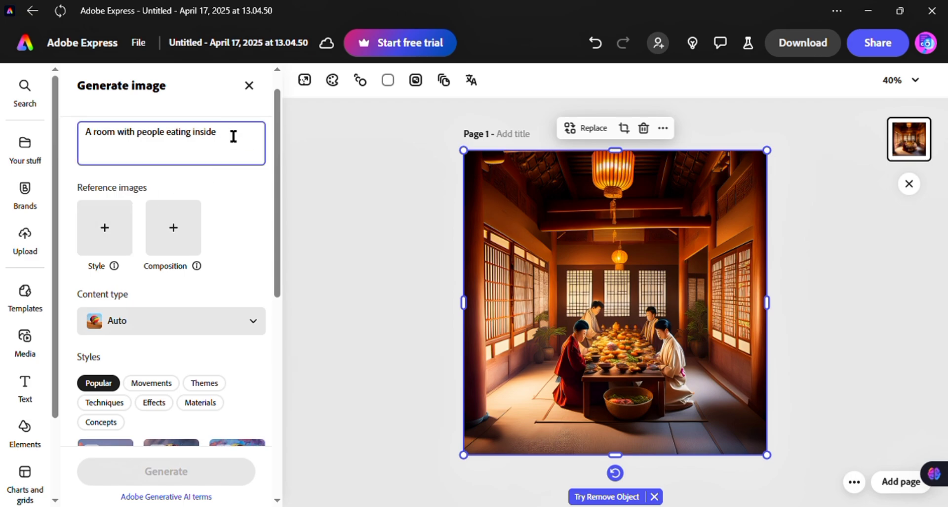
click(250, 85)
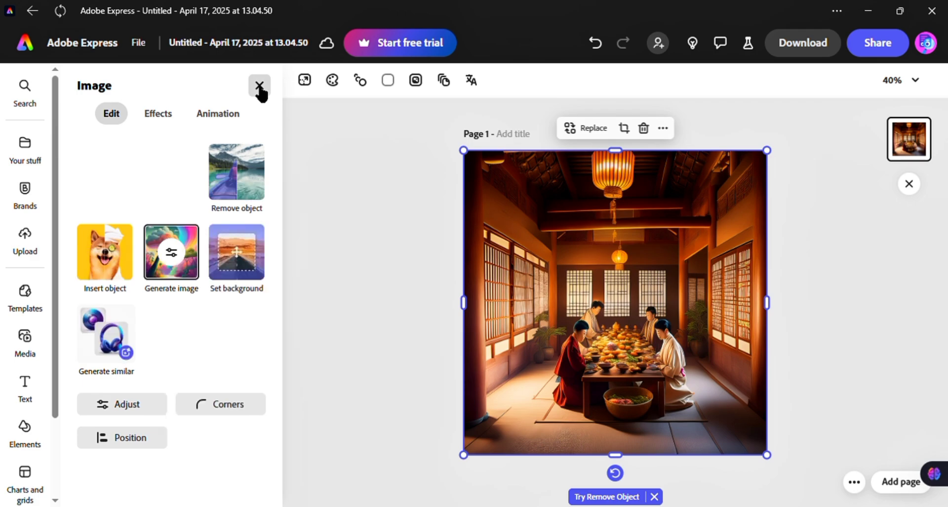
click(259, 86)
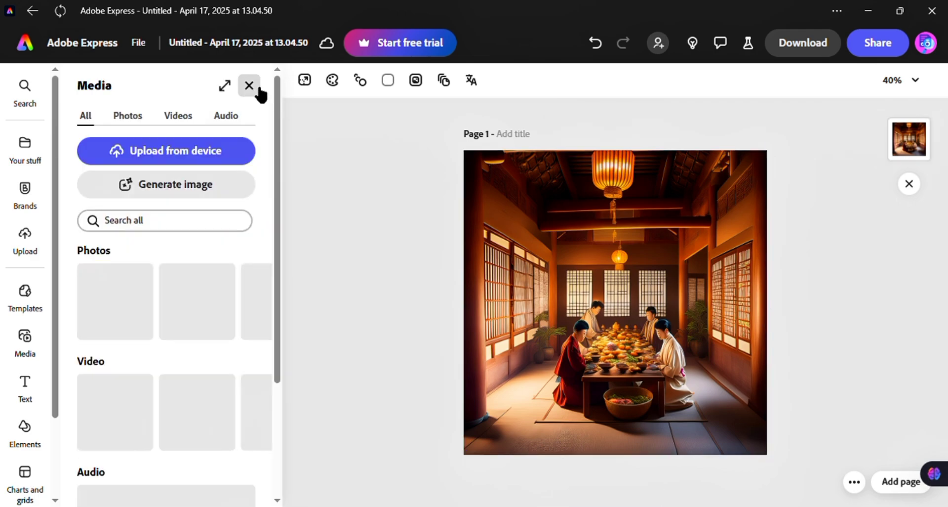
click(258, 88)
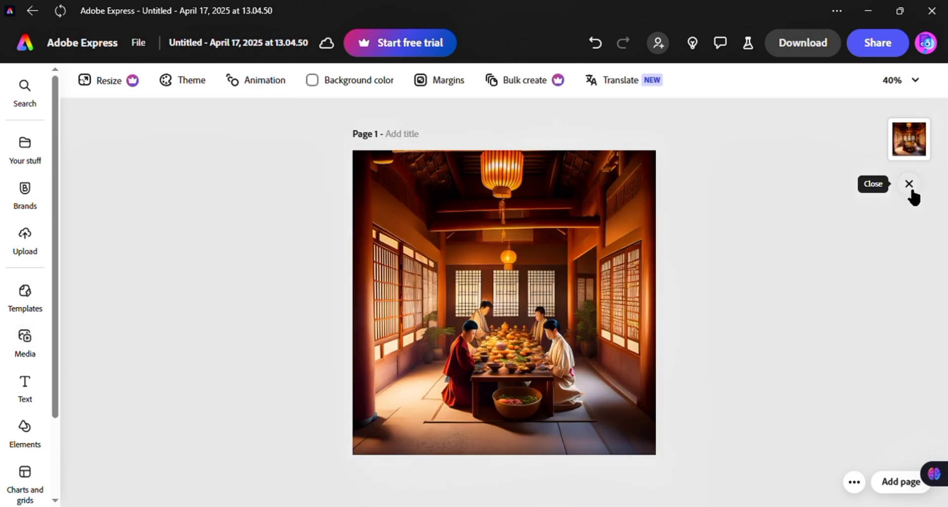
click(908, 184)
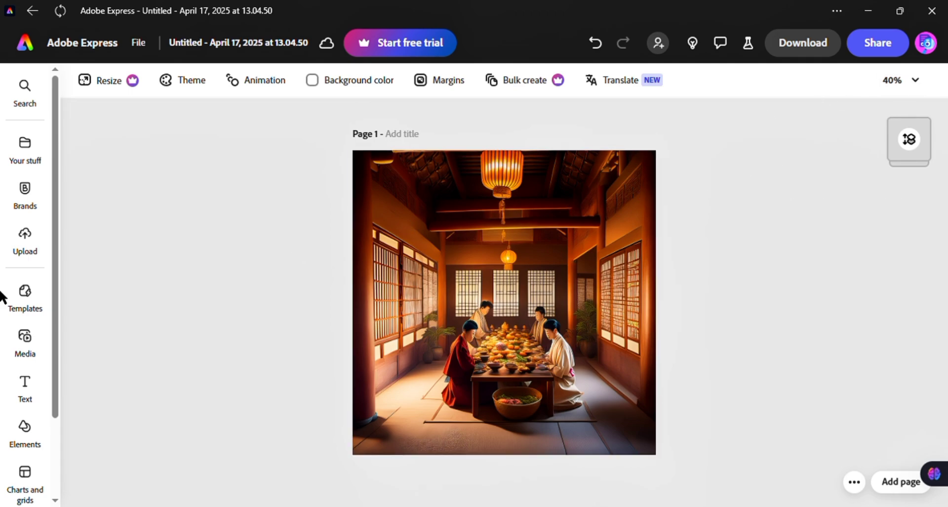
Look over the editor's tool categories down to Add-ons, and view the files in Your stuff before closing it
mouse_move(36, 163)
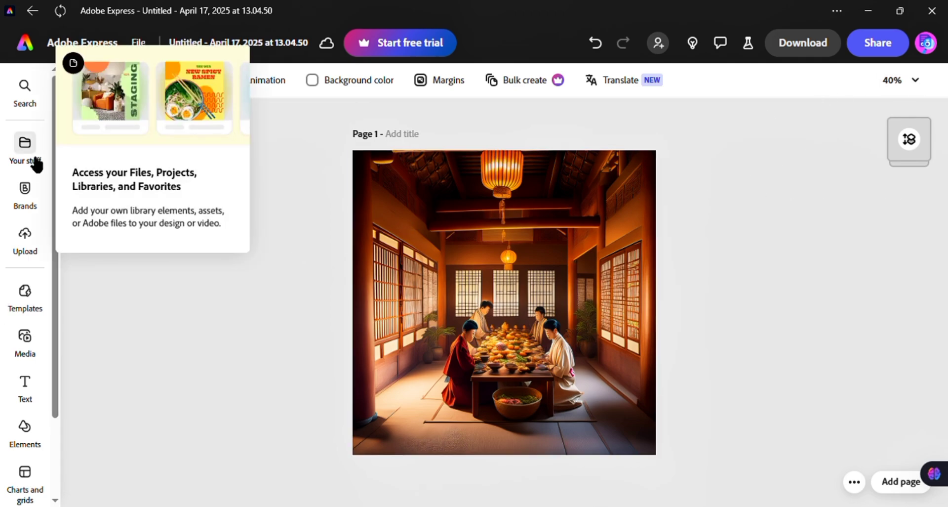
scroll(50, 326, down, 2)
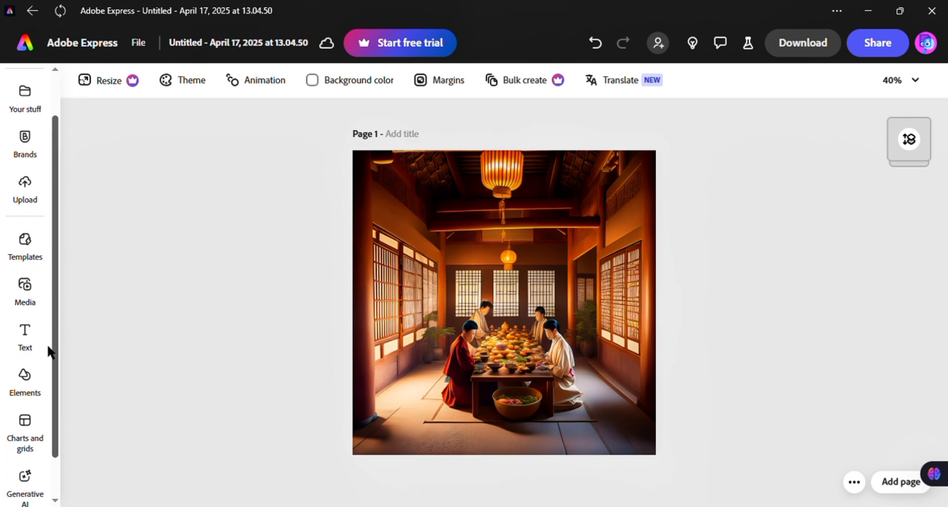
mouse_move(42, 415)
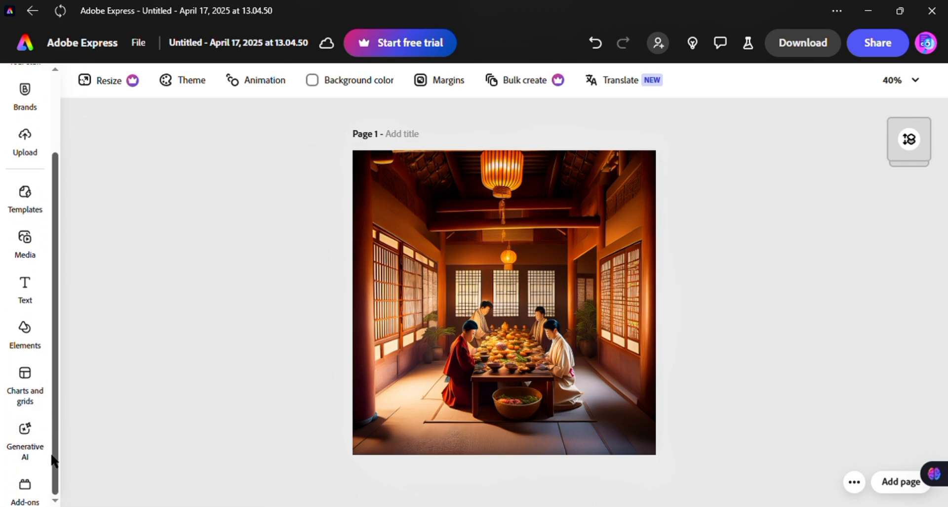
scroll(57, 425, up, 1)
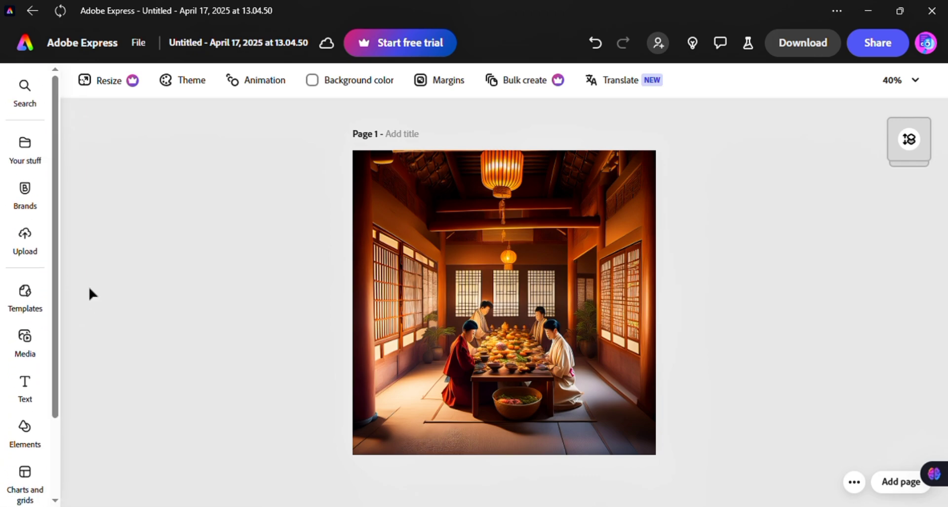
click(30, 152)
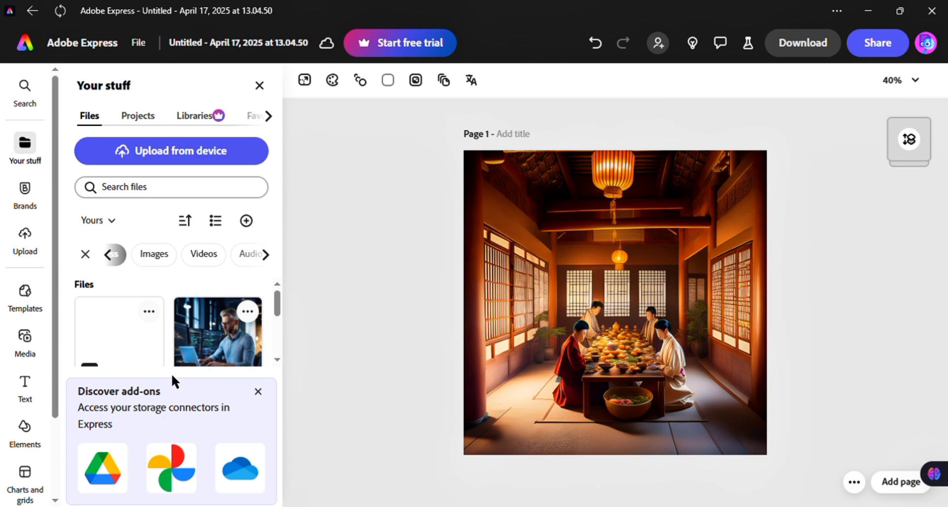
click(261, 88)
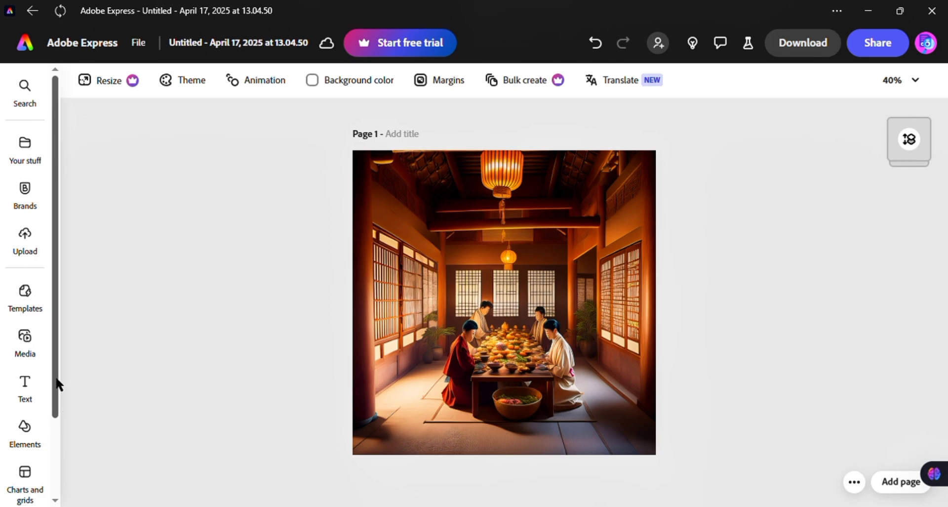
drag(54, 382, 76, 286)
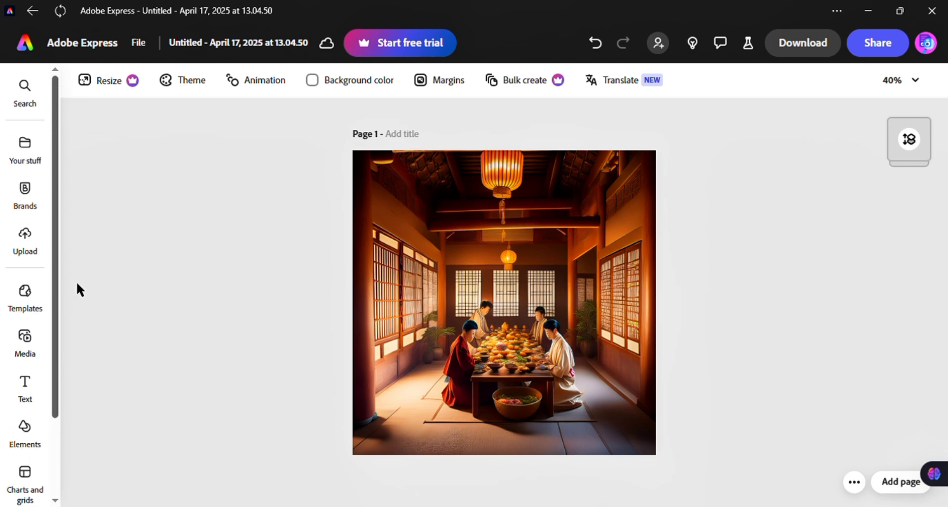